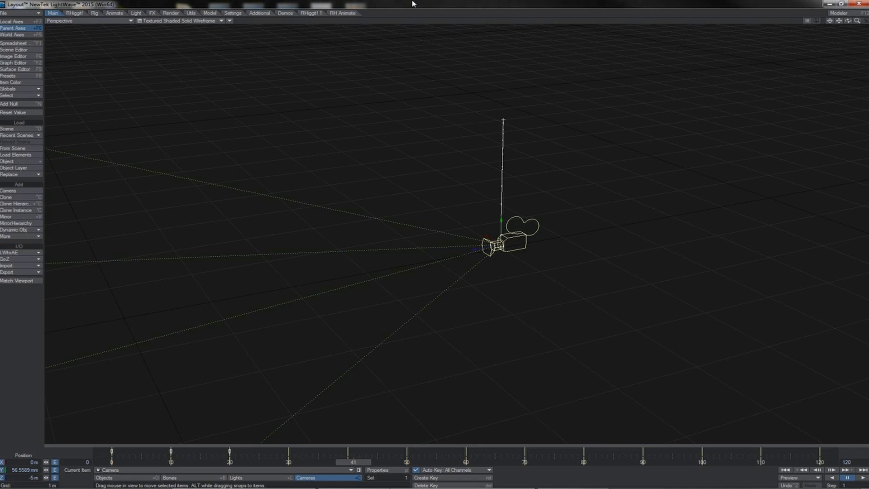
# Open the Graph Editor for the camera's channels and place it so the camera's motion path stays in view
pyautogui.hotkey('ctrl', 'F2')
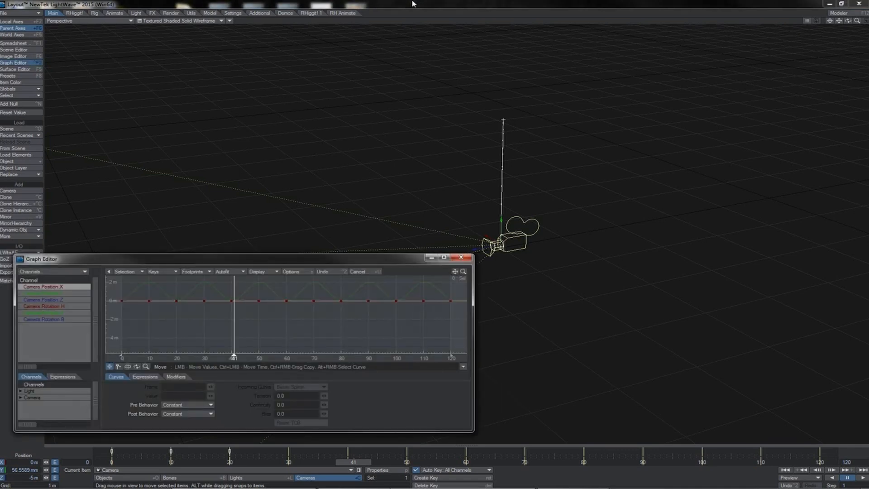
pyautogui.moveTo(857, 22); pyautogui.dragTo(839, 103)
pyautogui.moveTo(840, 21); pyautogui.dragTo(864, 6)
pyautogui.moveTo(305, 257); pyautogui.dragTo(351, 101)
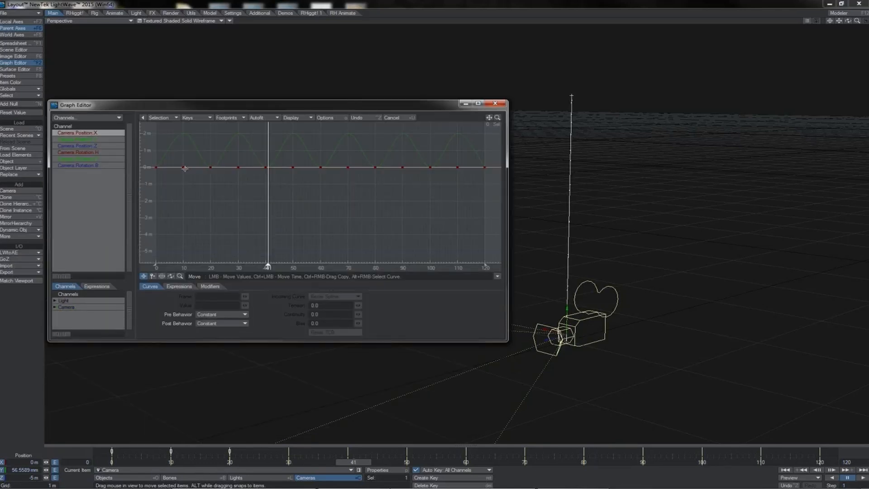
# Examine the camera's position and rotation curves one channel at a time in the Graph Editor
pyautogui.click(89, 140)
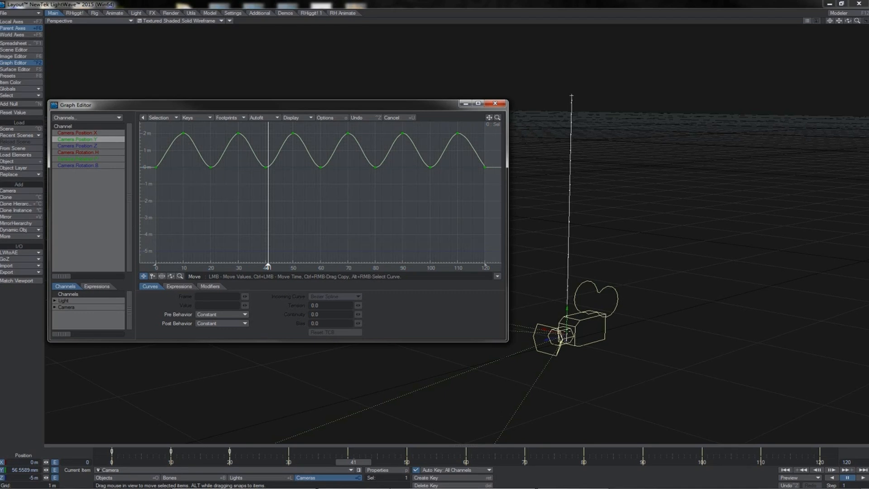
pyautogui.click(111, 152)
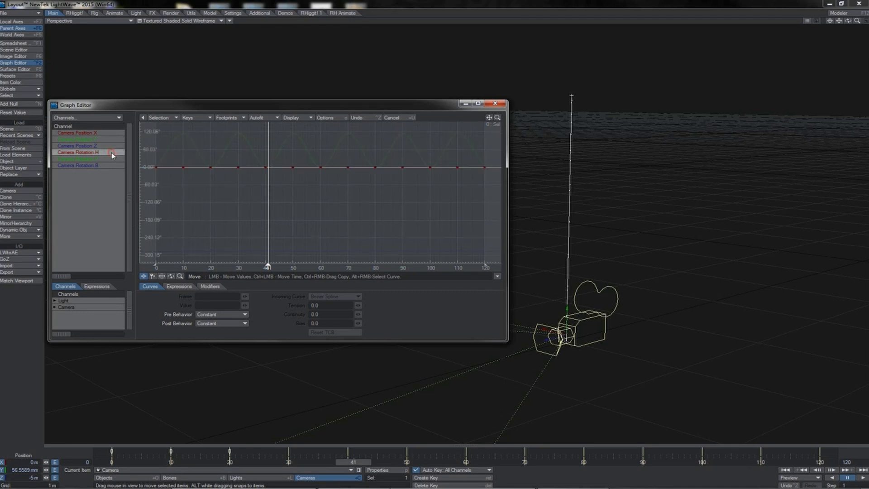
pyautogui.click(109, 167)
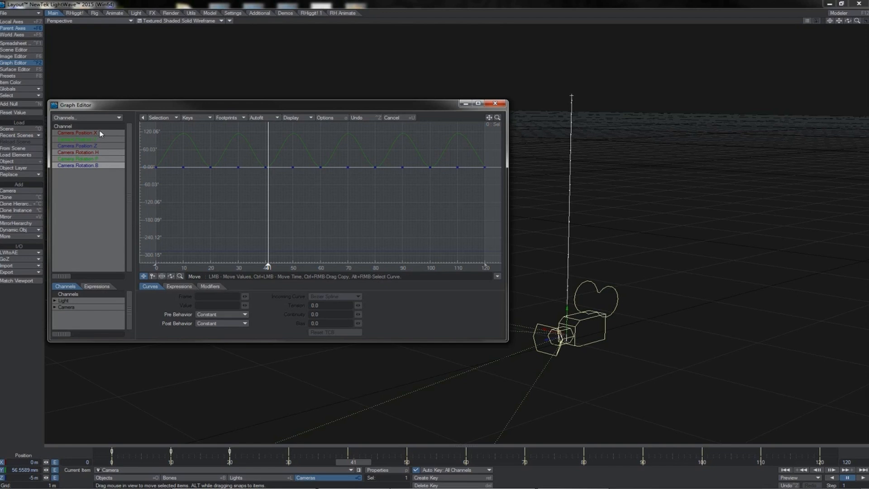
pyautogui.click(100, 132)
pyautogui.click(100, 140)
pyautogui.click(98, 146)
pyautogui.click(98, 152)
pyautogui.click(96, 159)
pyautogui.click(98, 166)
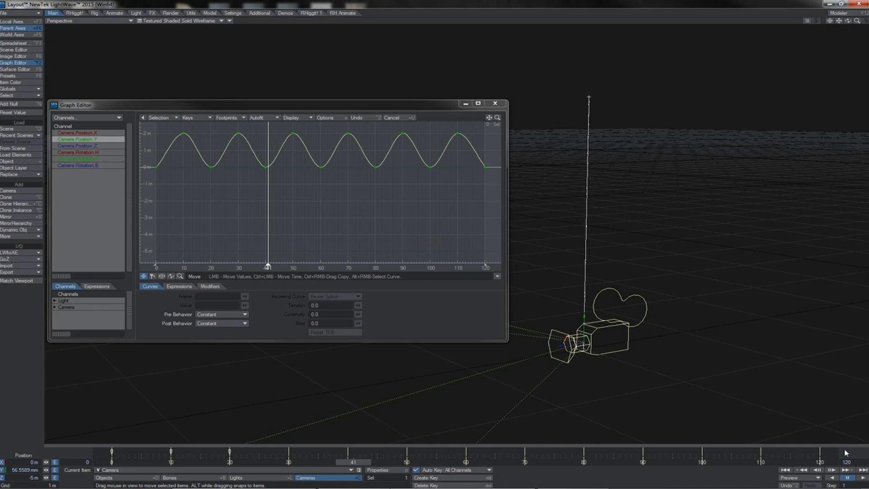
# Play and pause the camera's up-and-down animation, and fit its Position Y curve to the graph
pyautogui.click(861, 479)
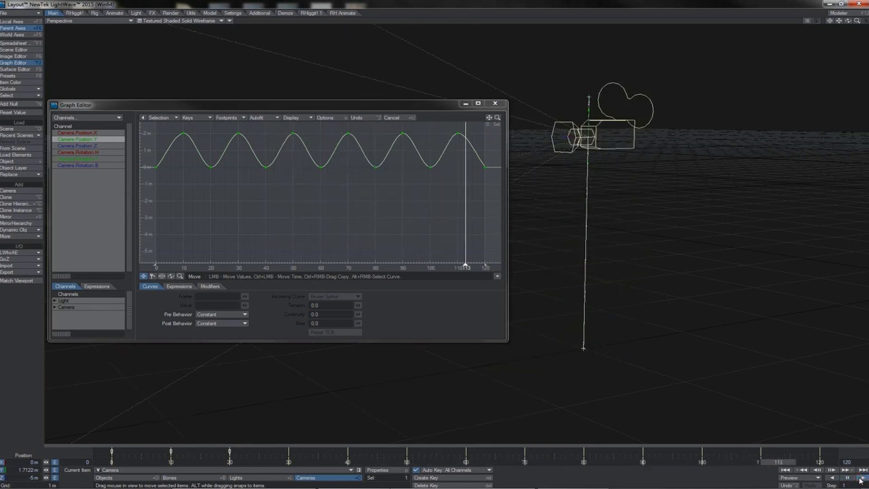
pyautogui.click(849, 478)
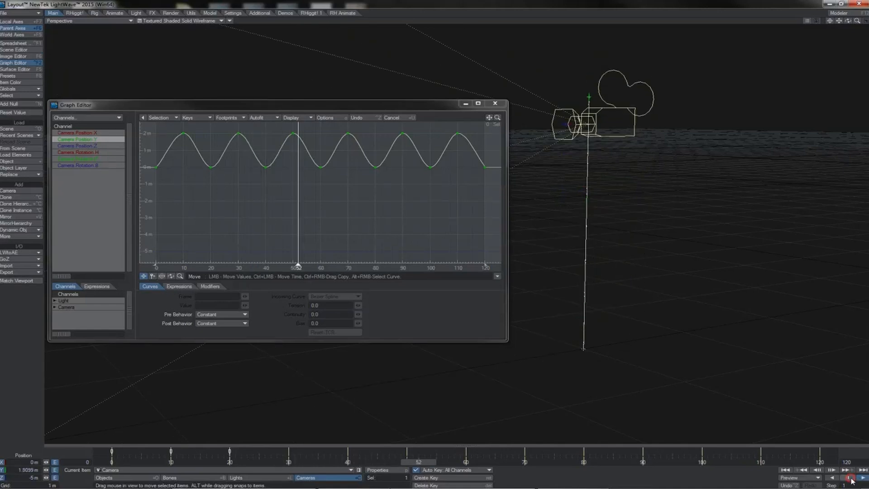
pyautogui.hotkey('shift', 'a')
pyautogui.click(175, 169)
pyautogui.hotkey('shift', 'a')
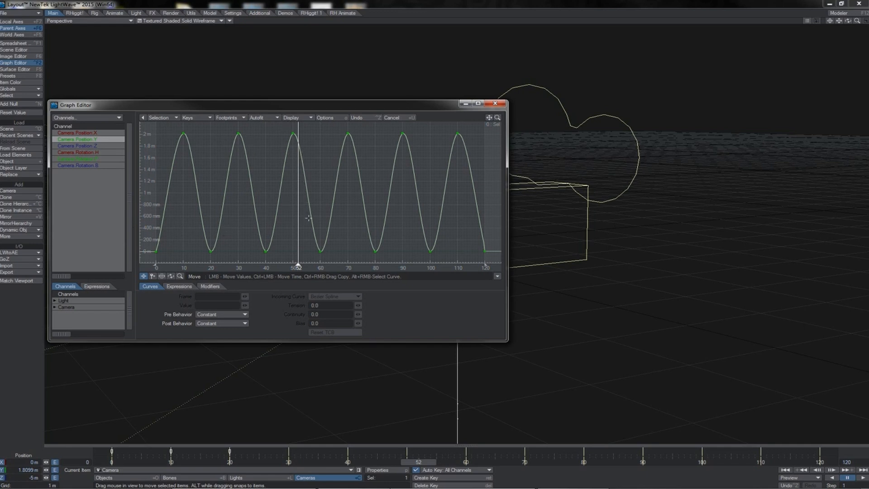
# Select the low keys and then the peak keys of the camera's Position Y curve, and play the animation
pyautogui.moveTo(154, 241); pyautogui.dragTo(490, 257, button='right')
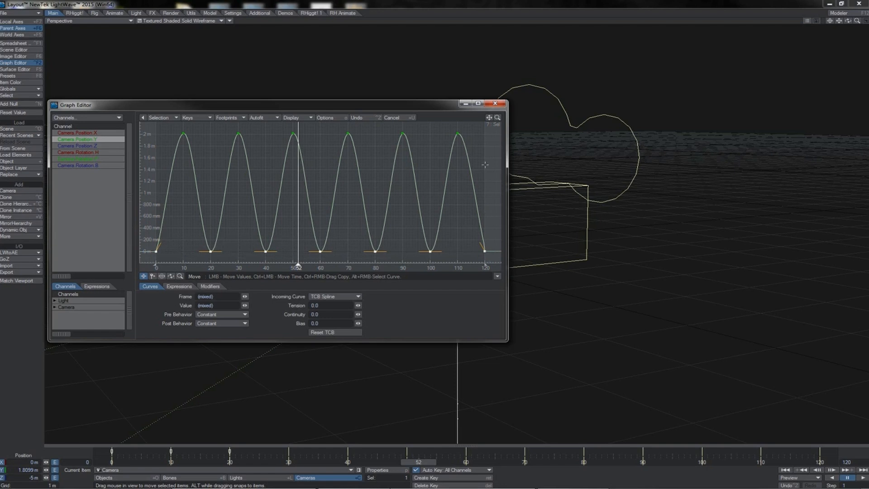
pyautogui.moveTo(479, 129); pyautogui.dragTo(177, 152, button='right')
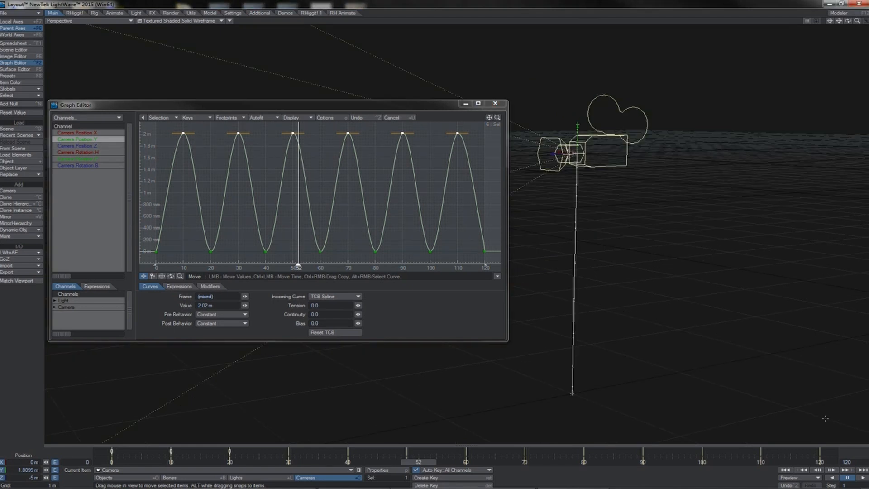
pyautogui.click(861, 478)
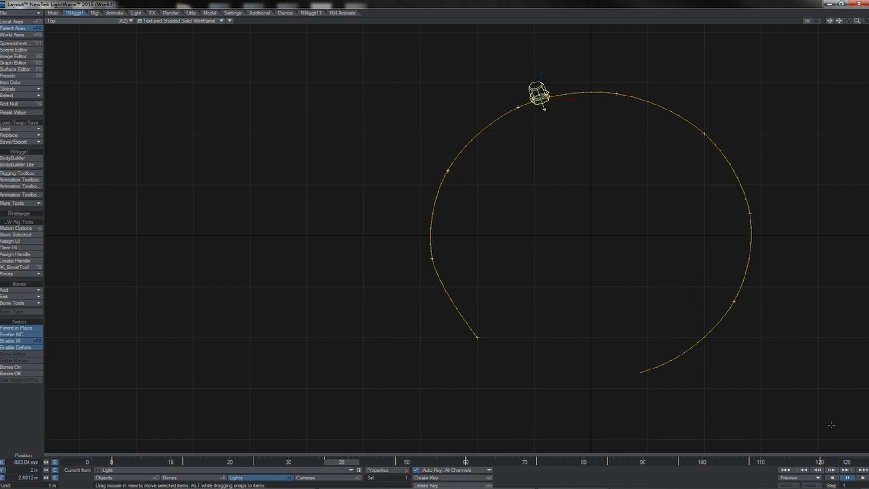
# Play the light's circular animation and open the Graph Editor for the light clear of its path
pyautogui.click(864, 478)
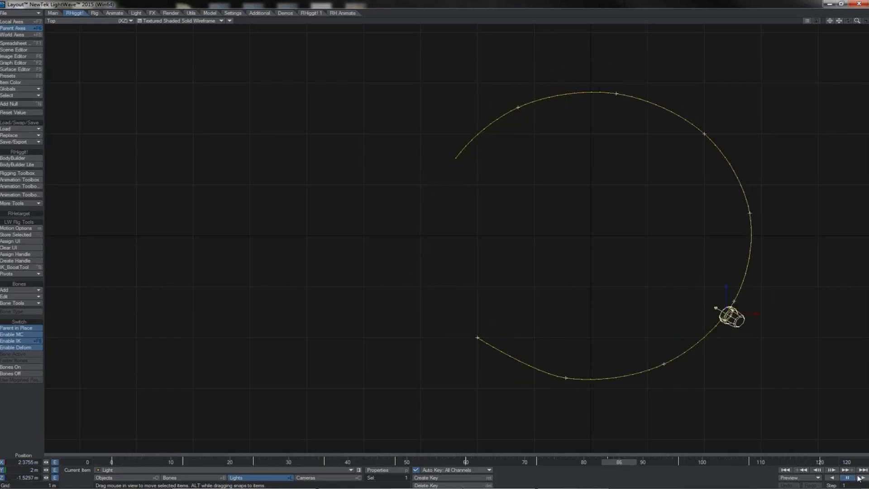
pyautogui.click(859, 478)
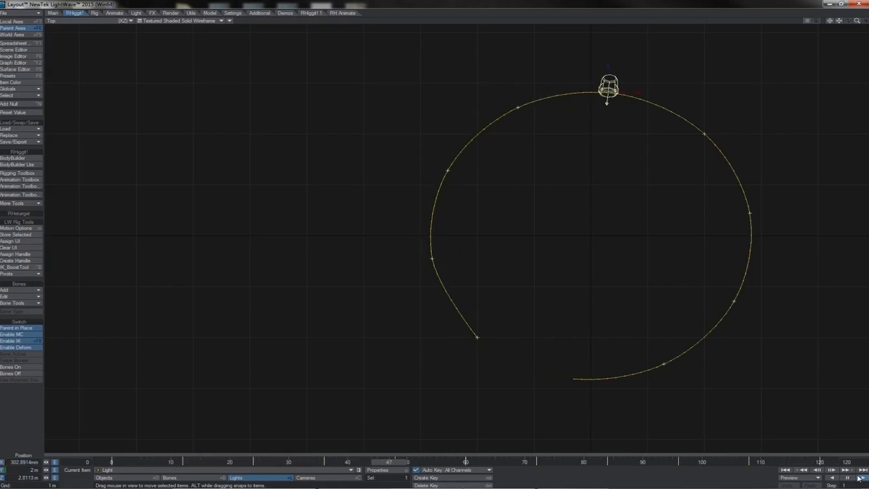
pyautogui.hotkey('ctrl', 'F2')
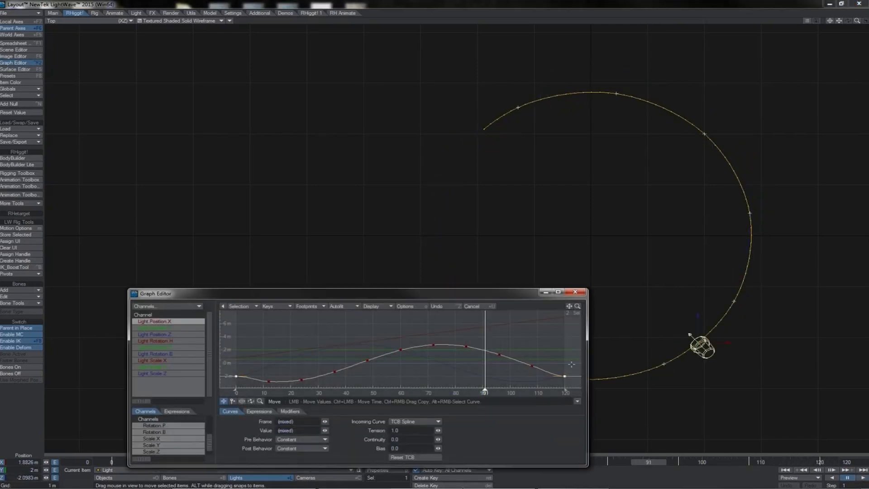
pyautogui.moveTo(502, 294); pyautogui.dragTo(405, 221)
pyautogui.moveTo(492, 254); pyautogui.dragTo(438, 254)
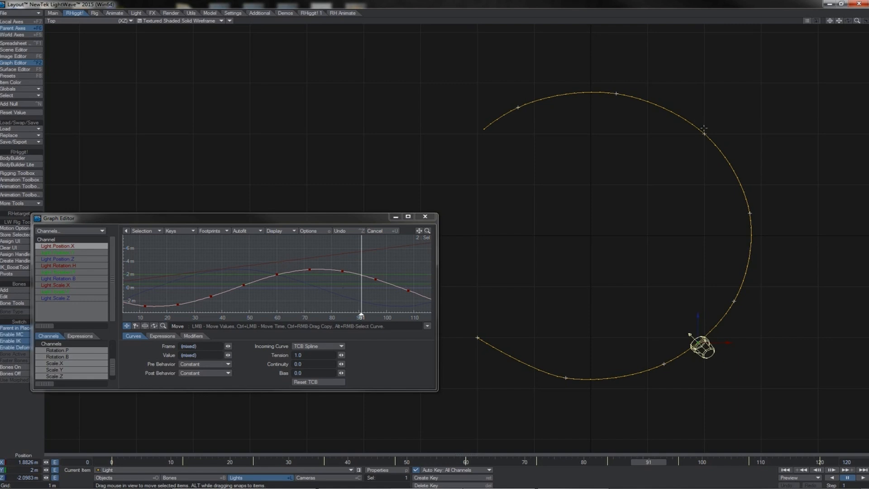
# Play and pause the light's circular animation in the Perspective view
pyautogui.press('4')
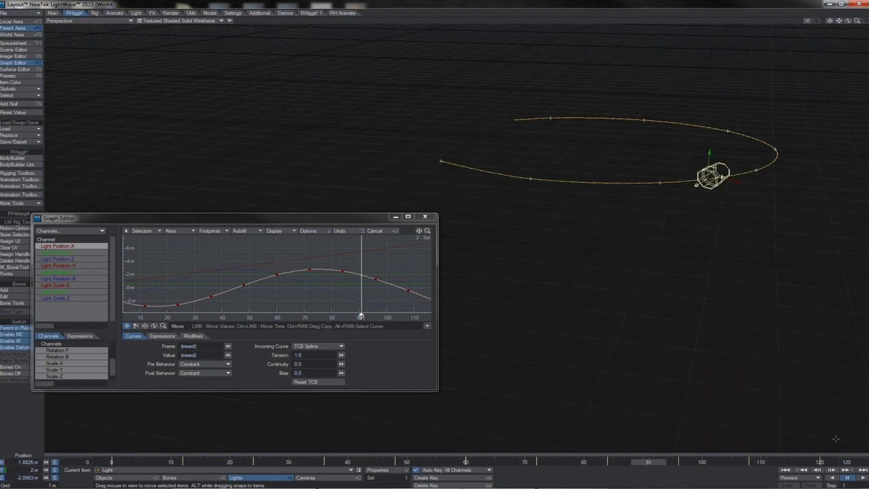
pyautogui.click(863, 477)
pyautogui.click(848, 477)
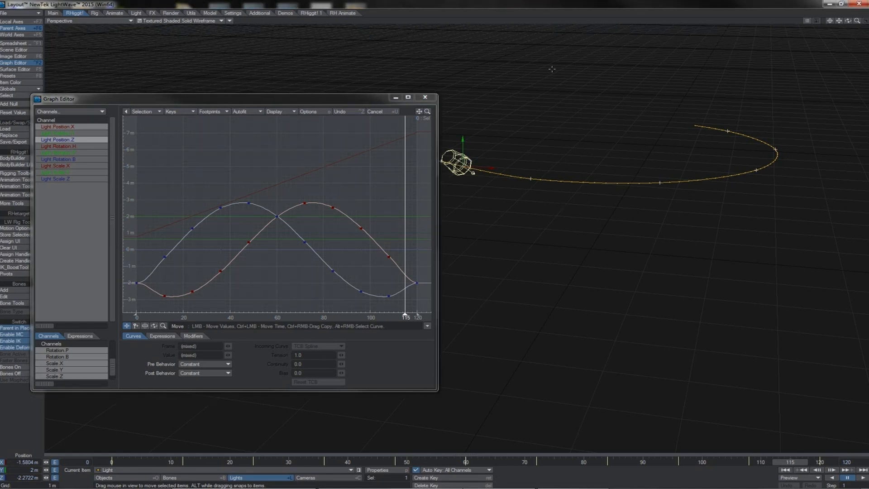
# Raise the light's Position Z key at frame 48 to 3.797 m in the Top view and undo the change
pyautogui.press('1')
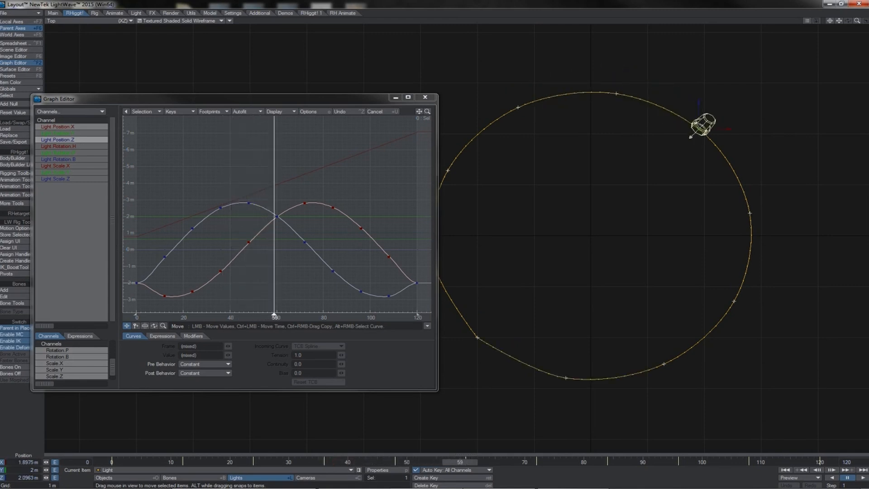
pyautogui.moveTo(418, 462); pyautogui.dragTo(396, 462)
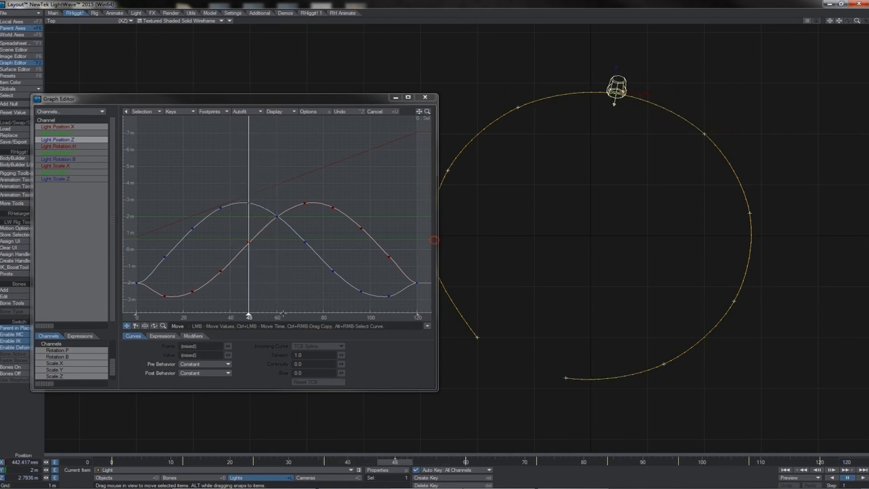
pyautogui.click(258, 194)
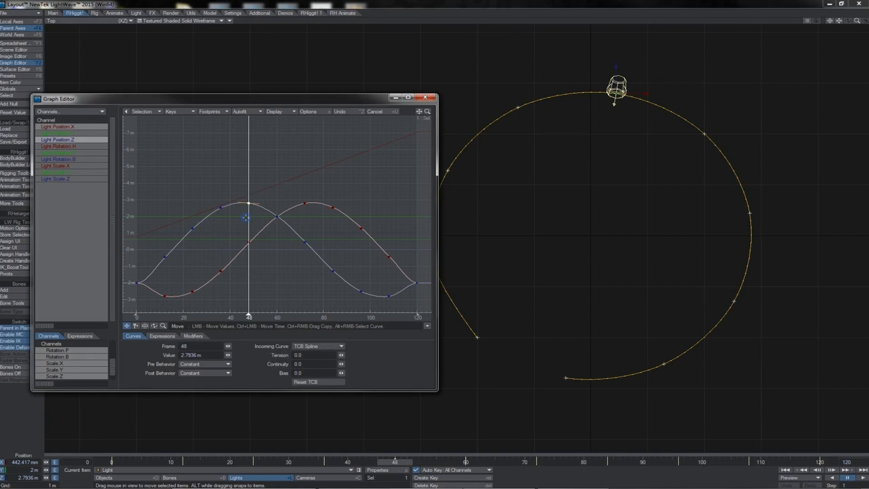
pyautogui.moveTo(238, 210); pyautogui.dragTo(240, 205)
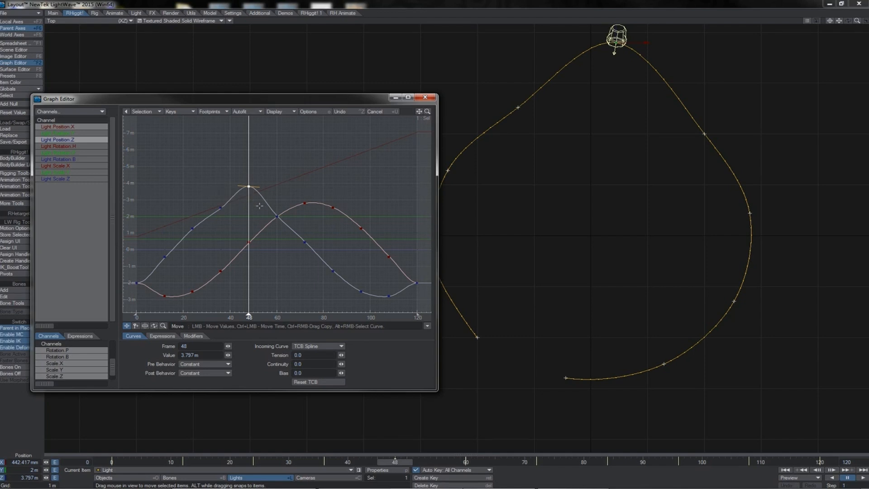
pyautogui.hotkey('ctrl', 'z')
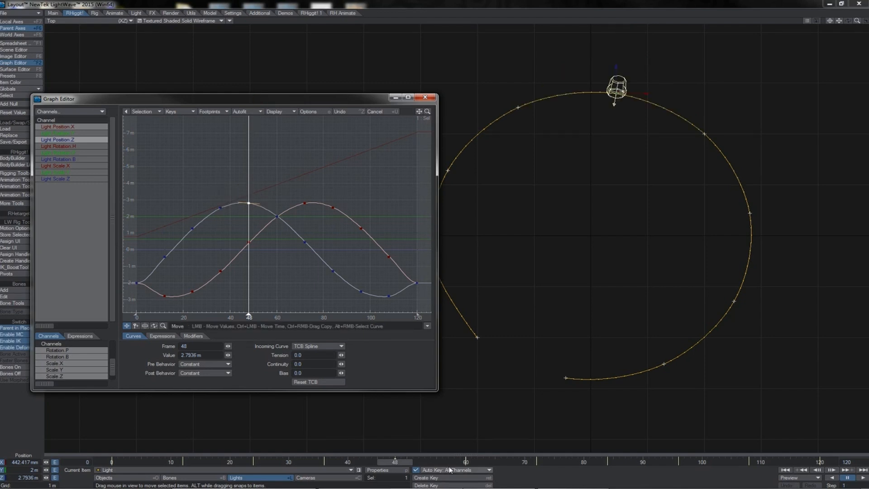
# Scrub to frame 60 and pick out the light's position key at that frame on the curve
pyautogui.moveTo(413, 464); pyautogui.dragTo(466, 462)
pyautogui.moveTo(278, 217)
pyautogui.mouseDown()
pyautogui.moveTo(277, 206)
pyautogui.moveTo(290, 270)
pyautogui.moveTo(287, 226)
pyautogui.mouseUp()
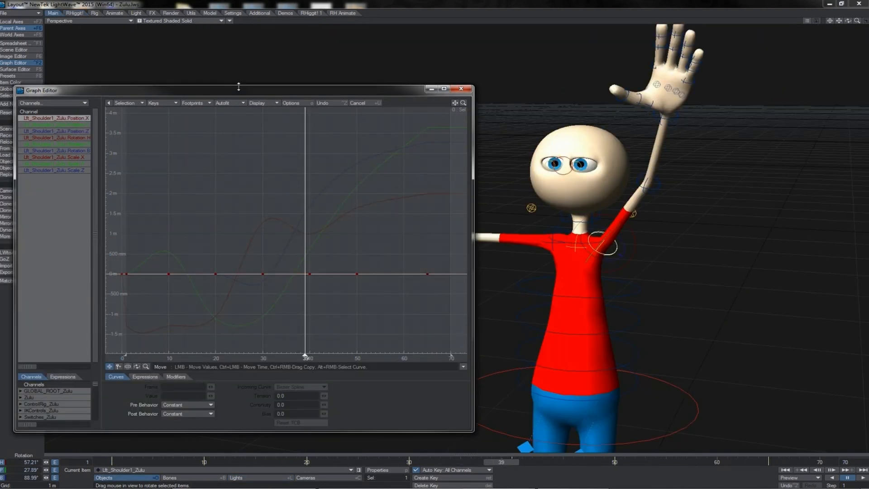
# Show the Lft_Shoulder1_Zulu heading, pitch and bank rotation curves together and play the arm's animation
pyautogui.click(83, 138)
pyautogui.keyDown('shift'); pyautogui.click(80, 152); pyautogui.keyUp('shift')
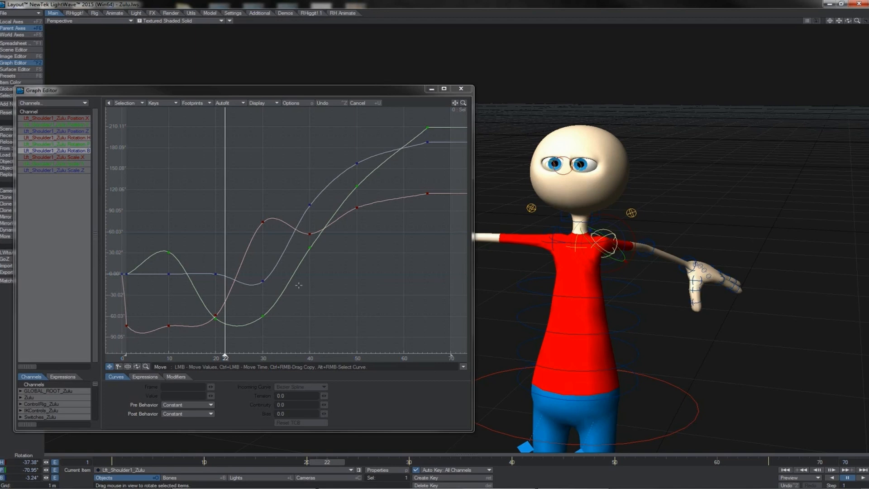
pyautogui.click(860, 478)
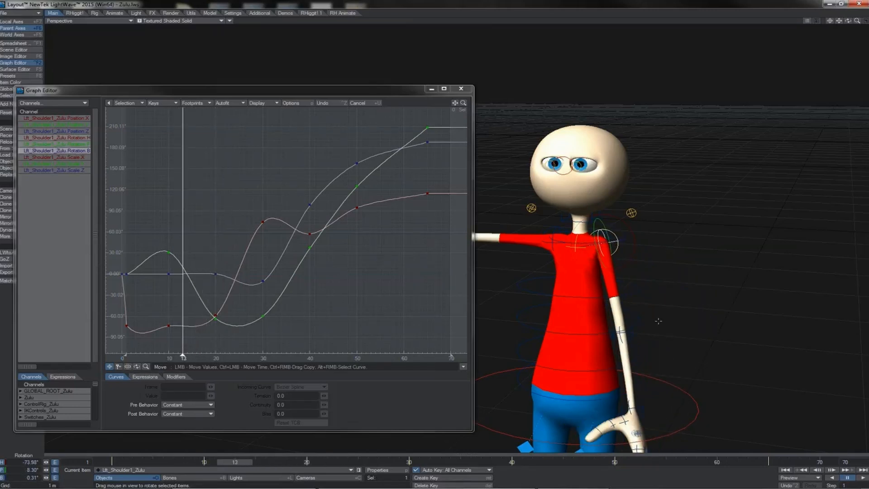
# Try rotating the left shoulder at frame 13, undo it, and select the shoulder's pitch key at frame 10
pyautogui.moveTo(607, 224); pyautogui.dragTo(612, 225)
pyautogui.hotkey('ctrl', 'z')
pyautogui.click(169, 250)
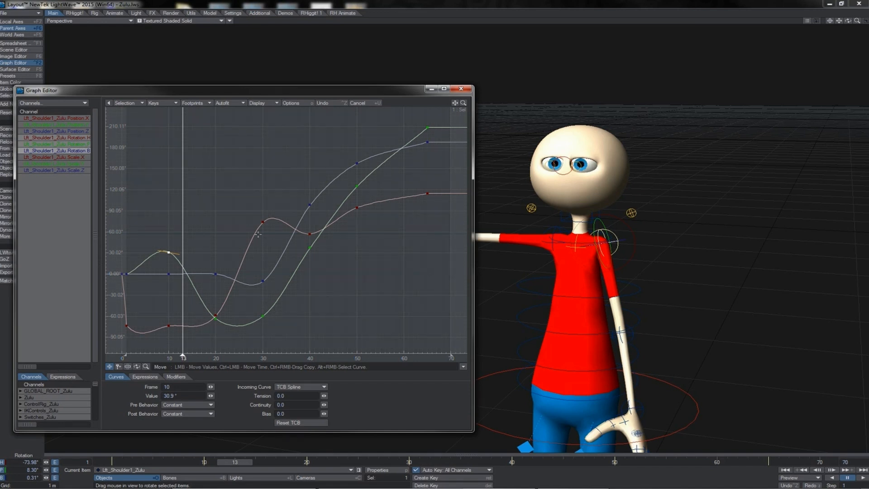
# Raise the left shoulder's pitch key at frame 30 to 148° and undo the change
pyautogui.moveTo(253, 207); pyautogui.dragTo(283, 315)
pyautogui.click(256, 327)
pyautogui.moveTo(291, 328); pyautogui.dragTo(159, 202)
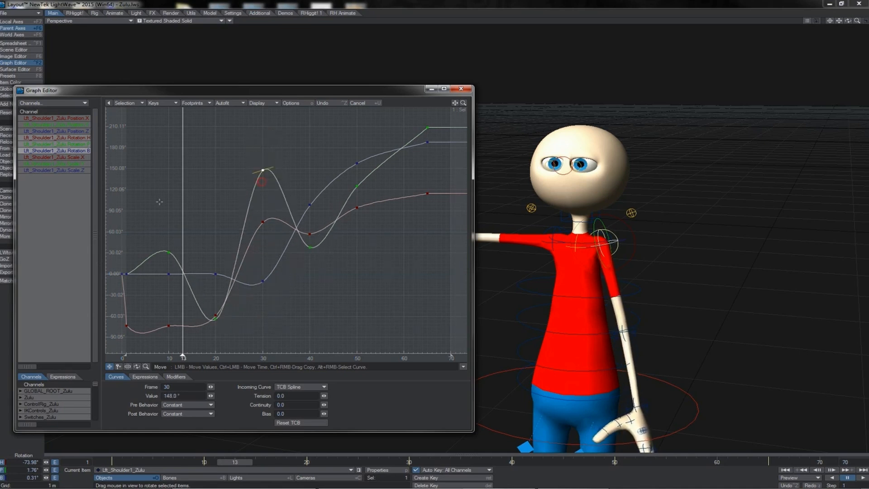
pyautogui.hotkey('ctrl', 'z')
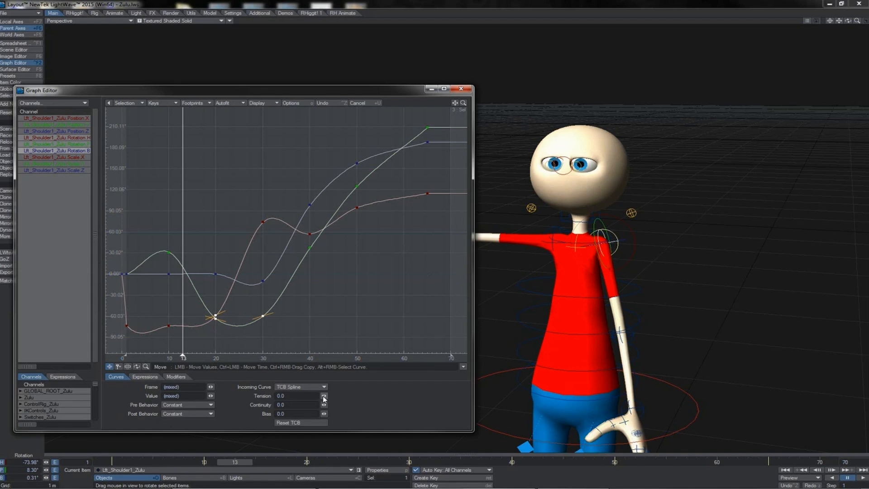
# Set the TCB Spline tension of the selected shoulder rotation keys at frames 20 and 30 to 0.695
pyautogui.moveTo(324, 396); pyautogui.dragTo(388, 396)
pyautogui.click(308, 388)
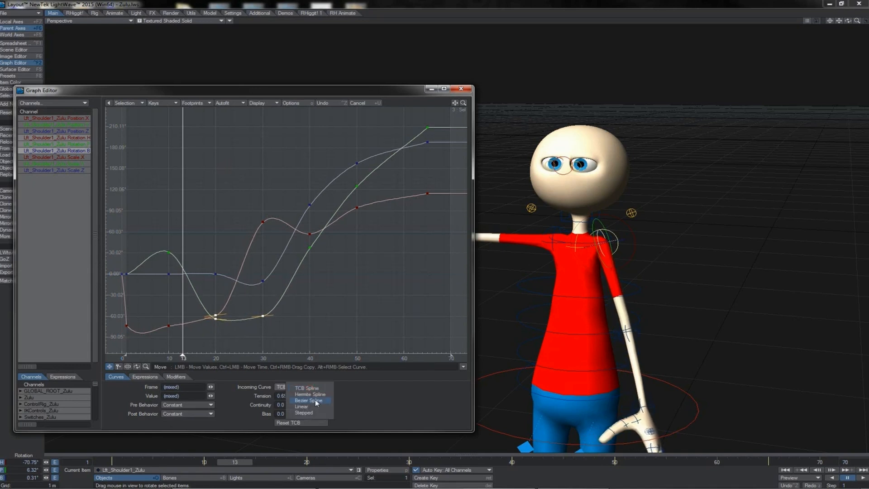
pyautogui.click(367, 395)
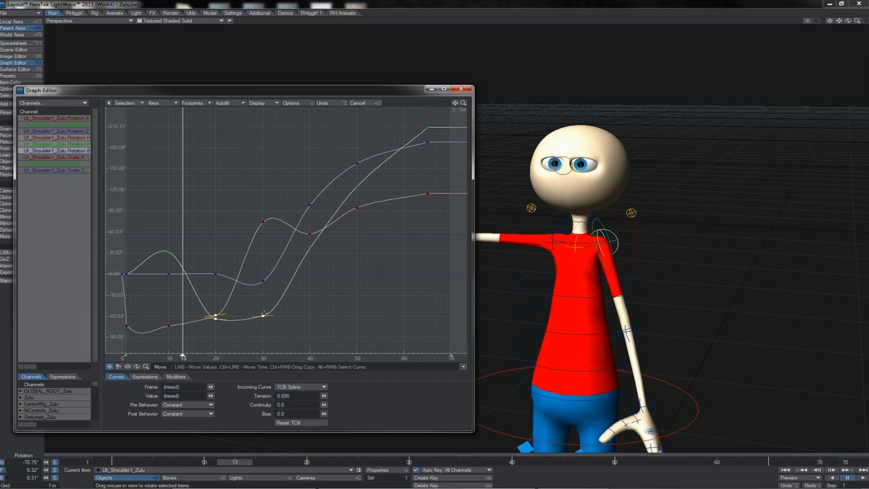
# Set tension and continuity of the shoulder's pitch key at frame 30 to -1.0, and scrub to frame 19
pyautogui.click(264, 315)
pyautogui.moveTo(325, 404); pyautogui.dragTo(307, 396)
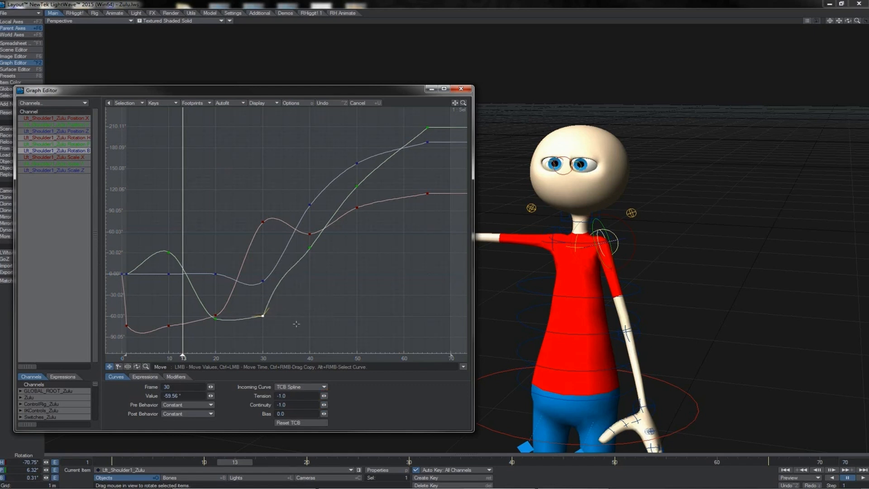
pyautogui.moveTo(235, 462)
pyautogui.mouseDown()
pyautogui.moveTo(204, 462)
pyautogui.moveTo(583, 462)
pyautogui.moveTo(245, 463)
pyautogui.mouseUp()
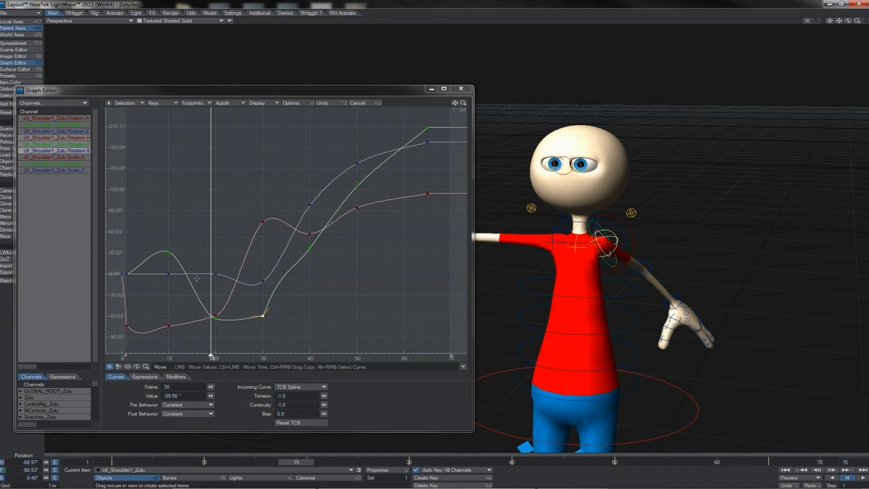
# Select the shoulder's bank key at frame 30, and then the pitch key at the same frame, to compare them
pyautogui.click(273, 273)
pyautogui.click(263, 281)
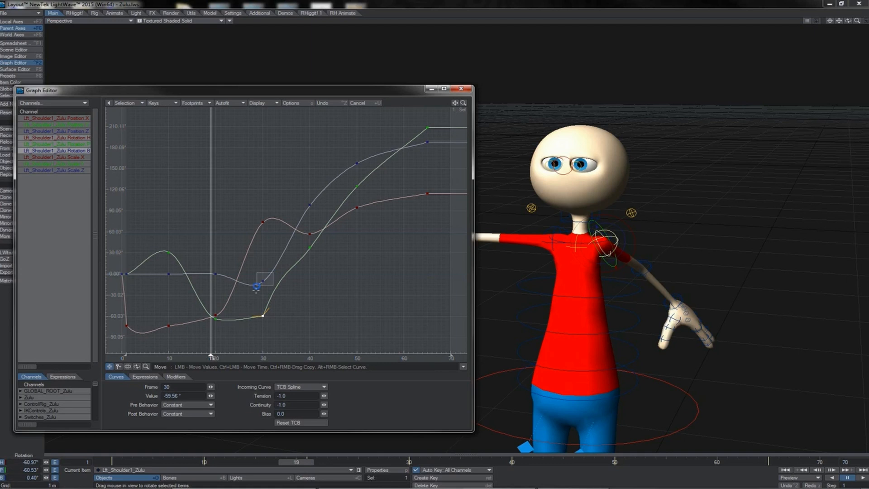
pyautogui.moveTo(296, 299); pyautogui.dragTo(295, 300)
pyautogui.click(263, 315)
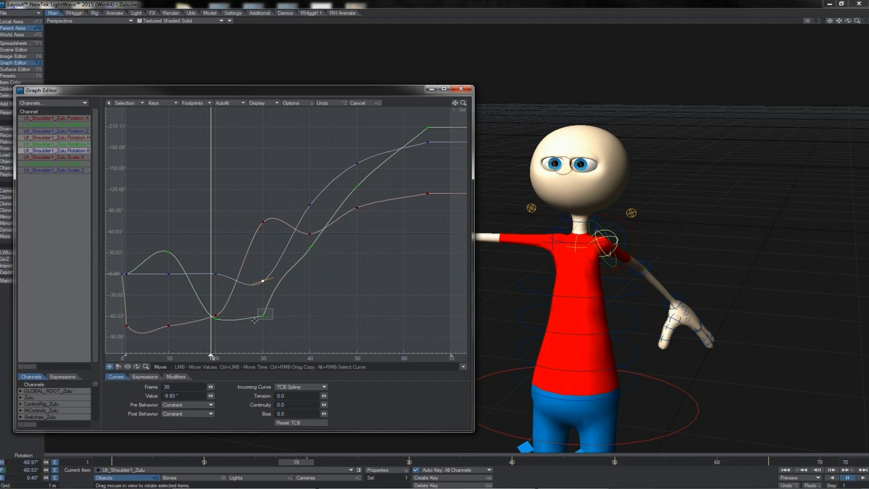